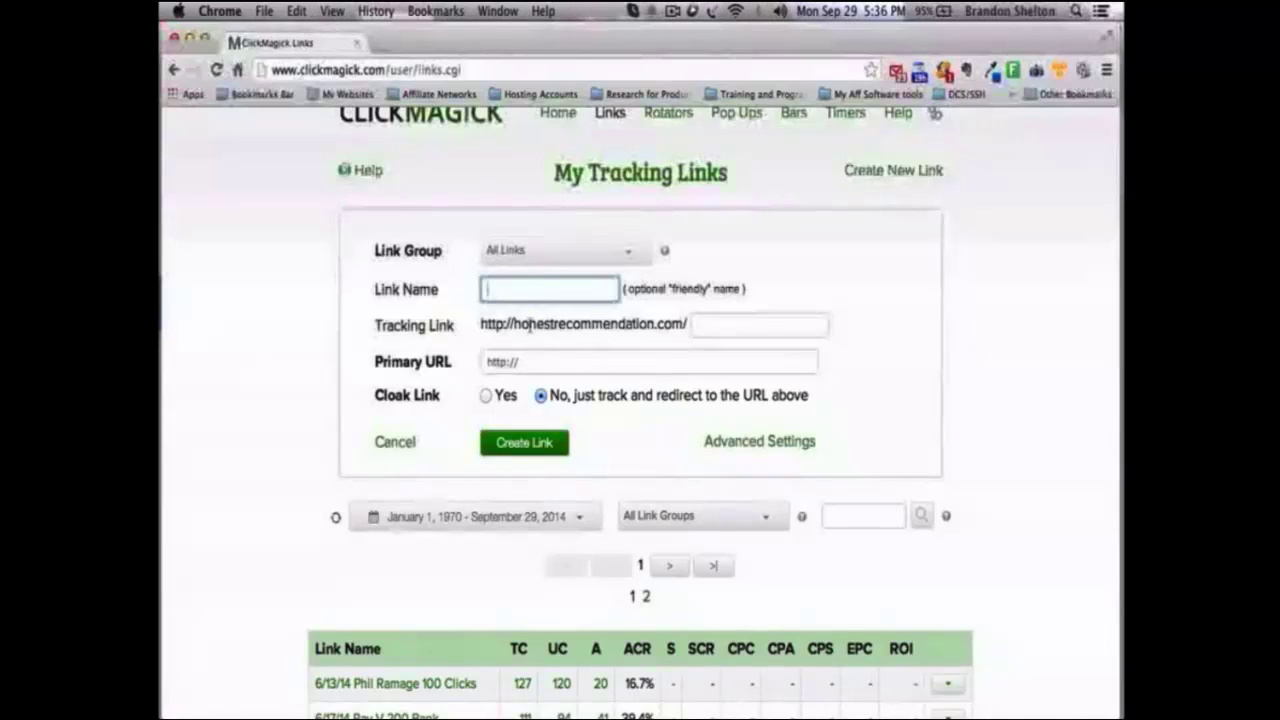
text(landing P)
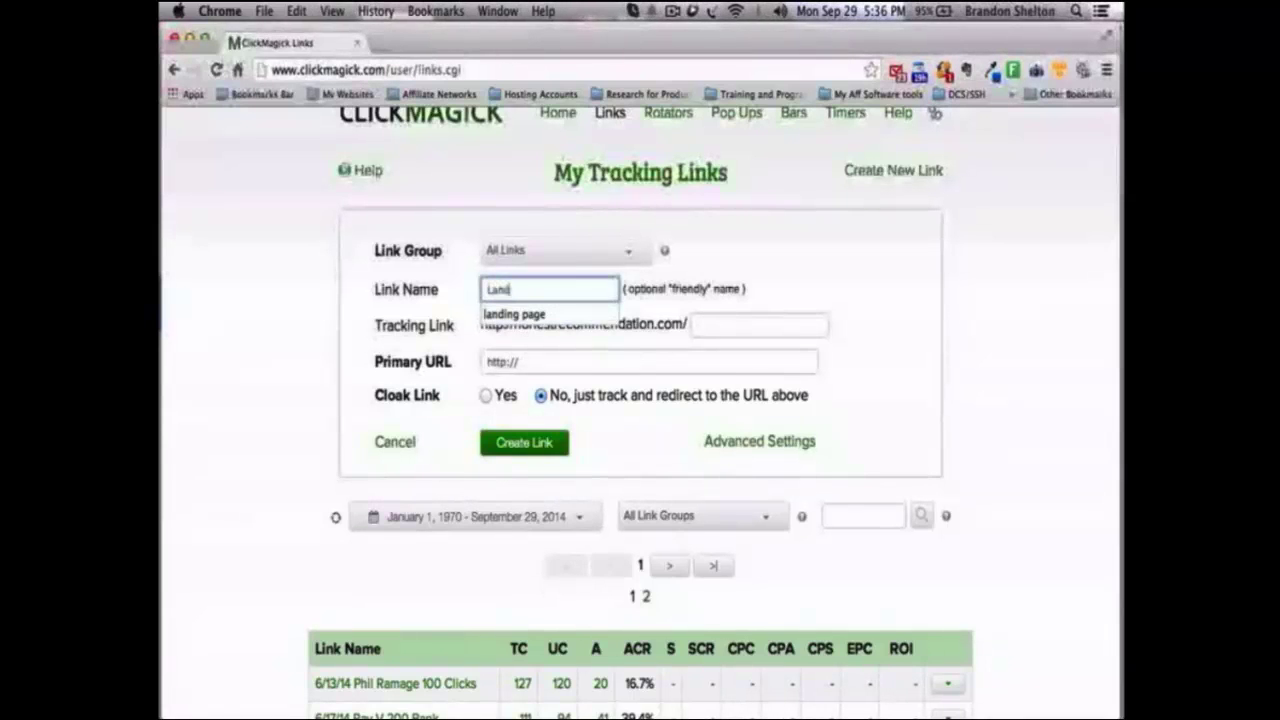
text(age)
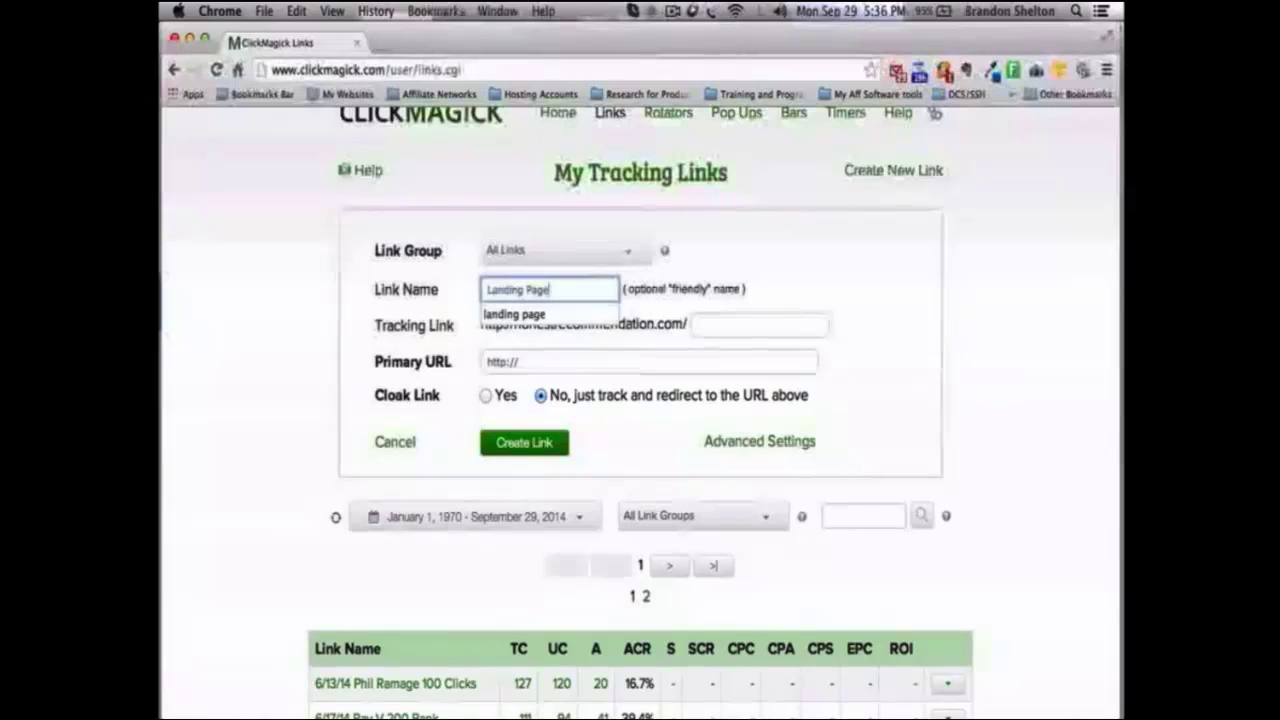
click(514, 314)
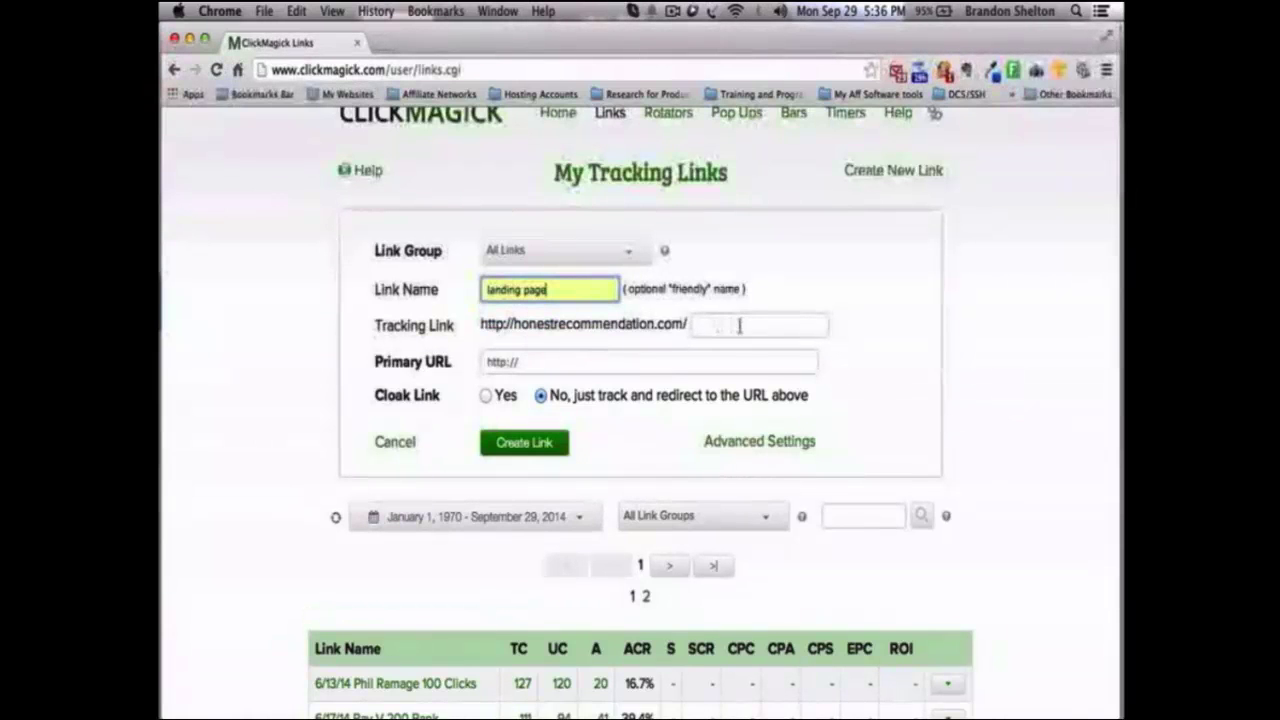
click(717, 312)
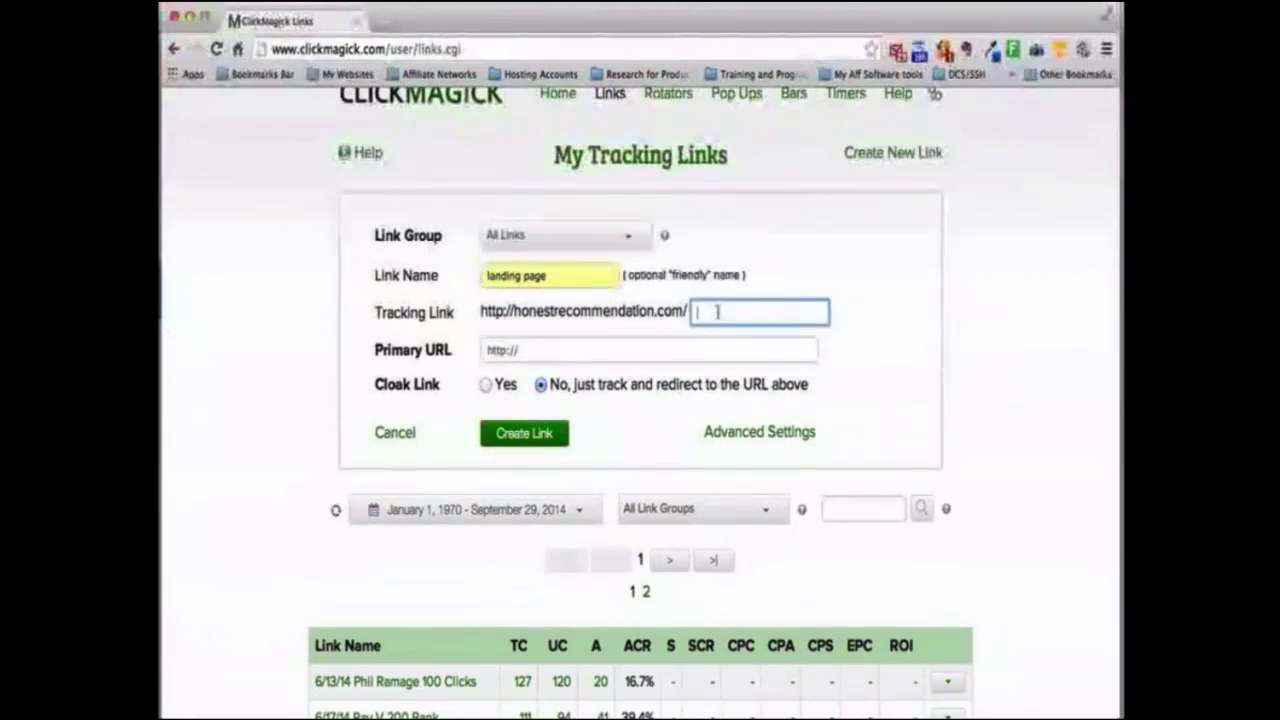
text(landingpagets)
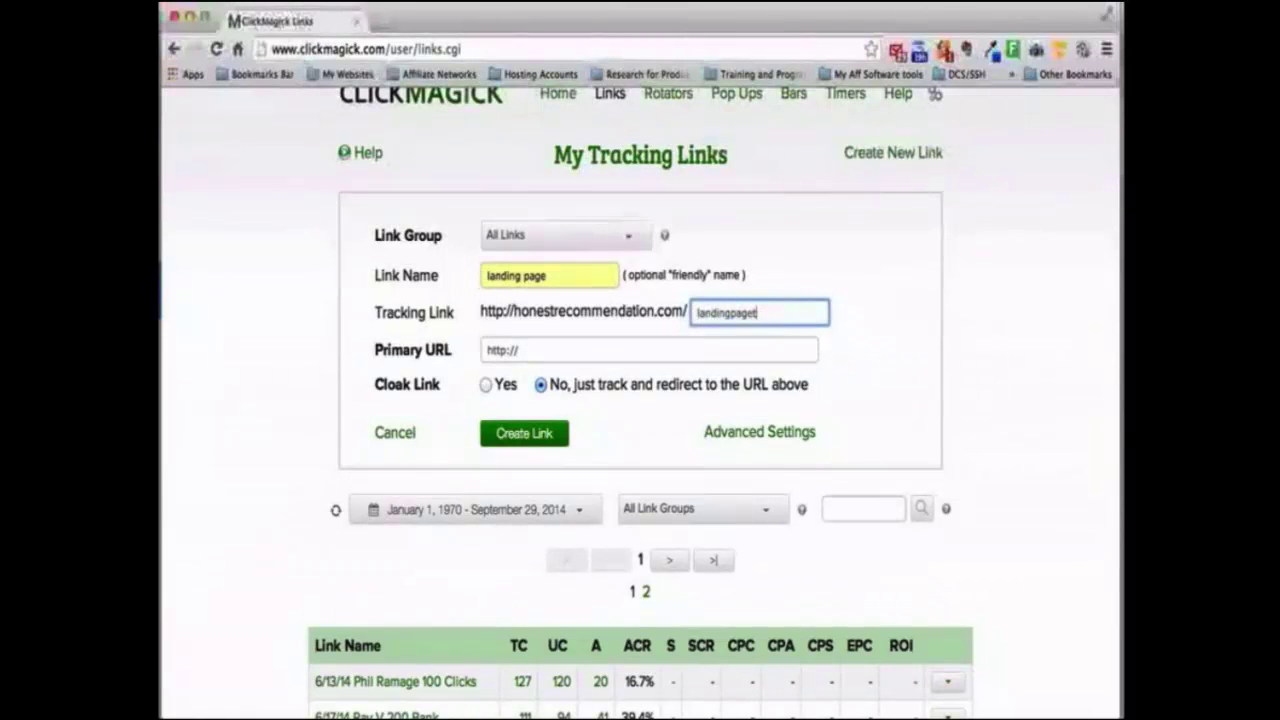
click(749, 347)
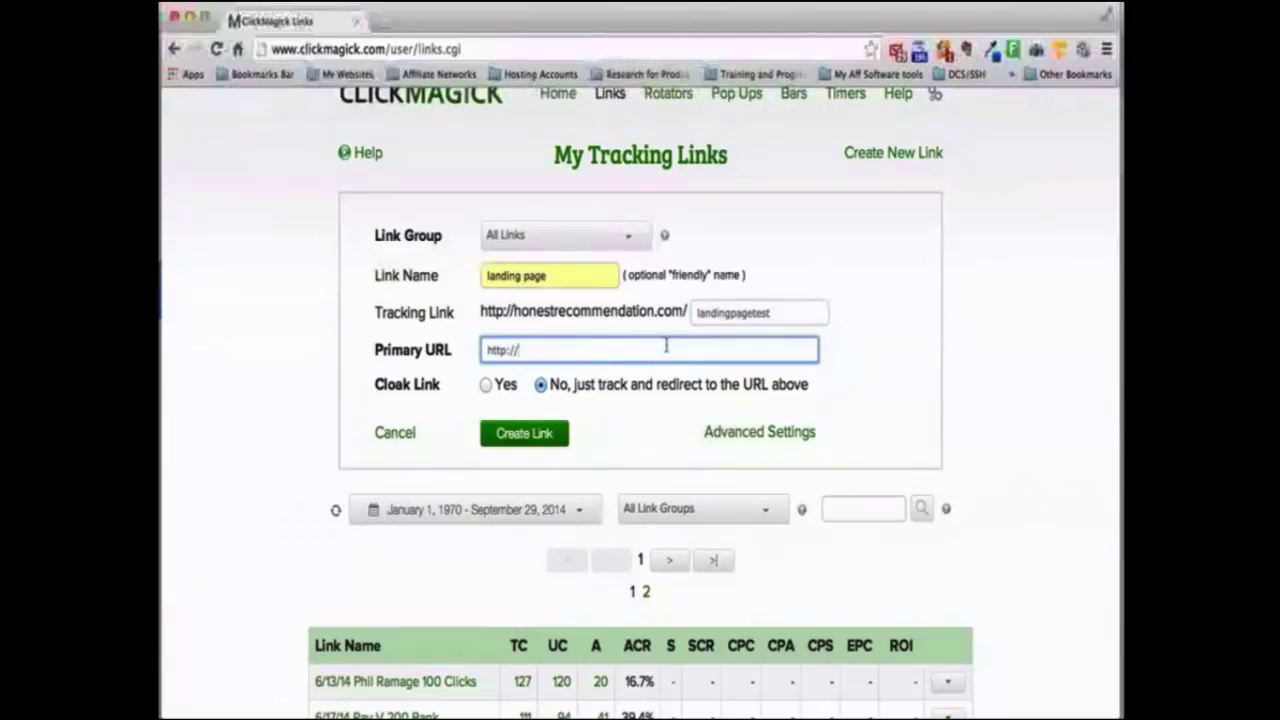
text(nba.com)
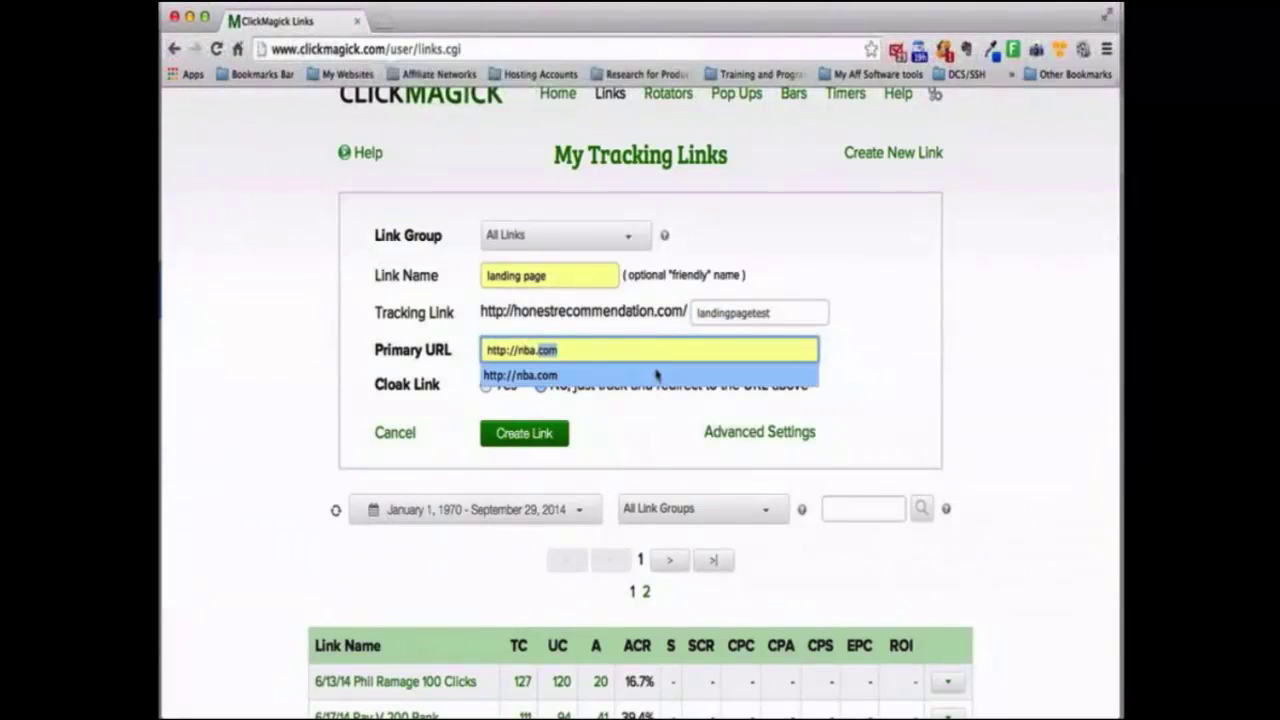
click(658, 375)
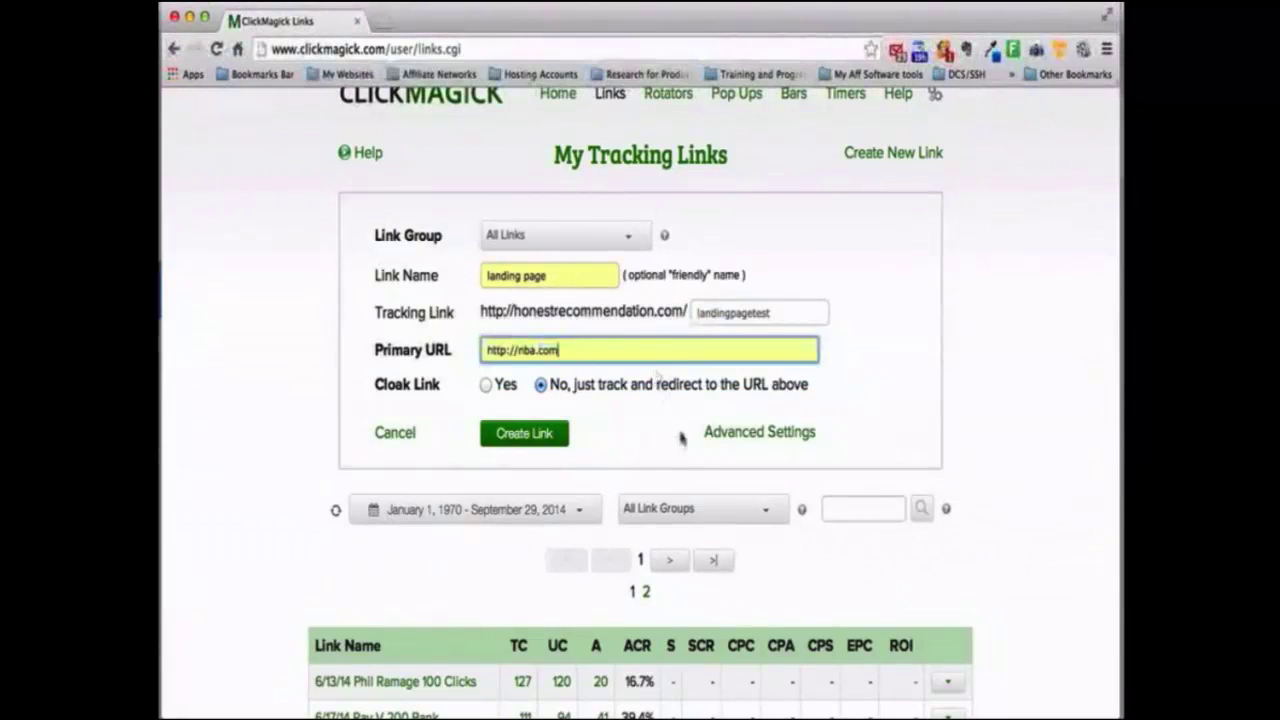
Step: Show the new link's advanced settings and mark it as the front end link for a funnel
click(714, 438)
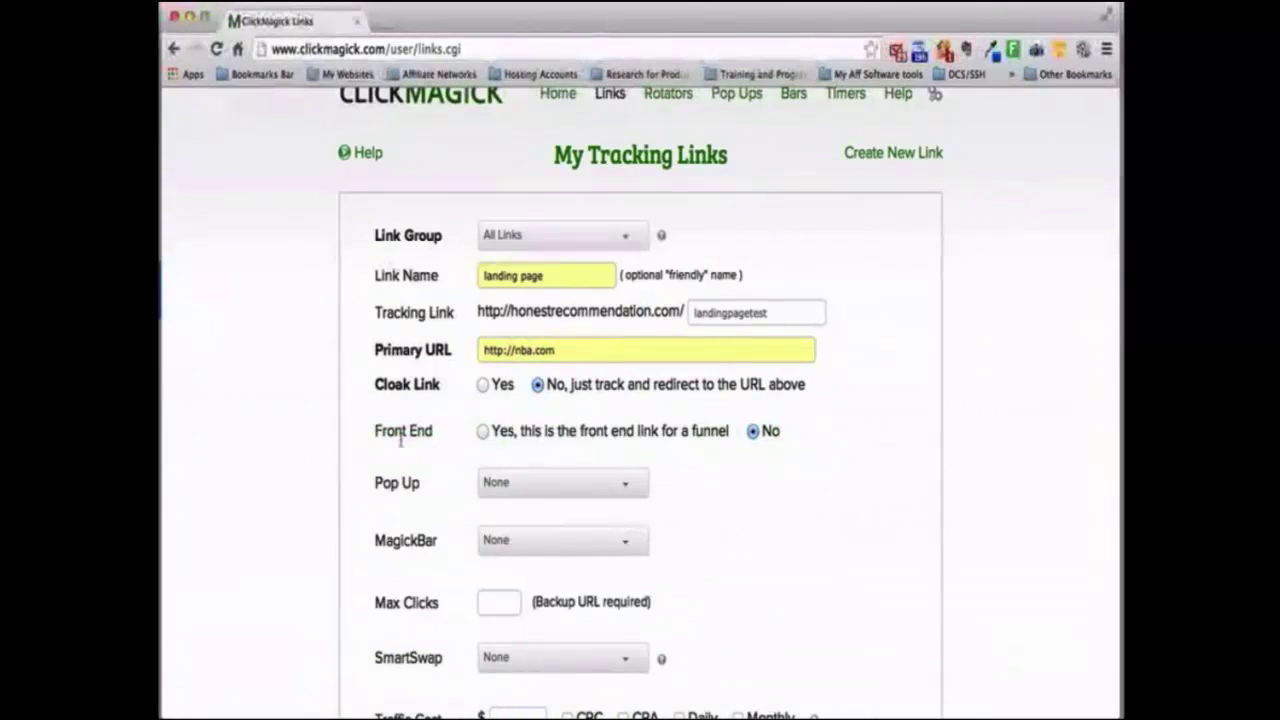
drag(374, 430, 771, 452)
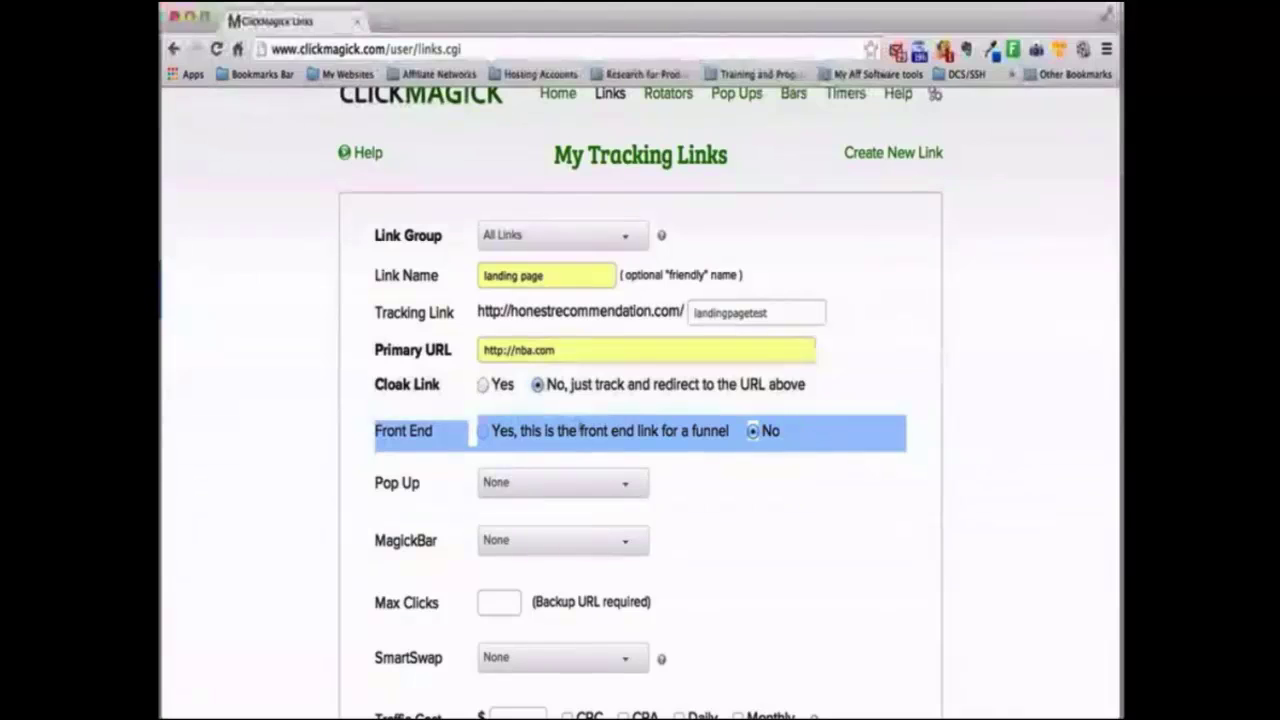
click(541, 432)
click(483, 431)
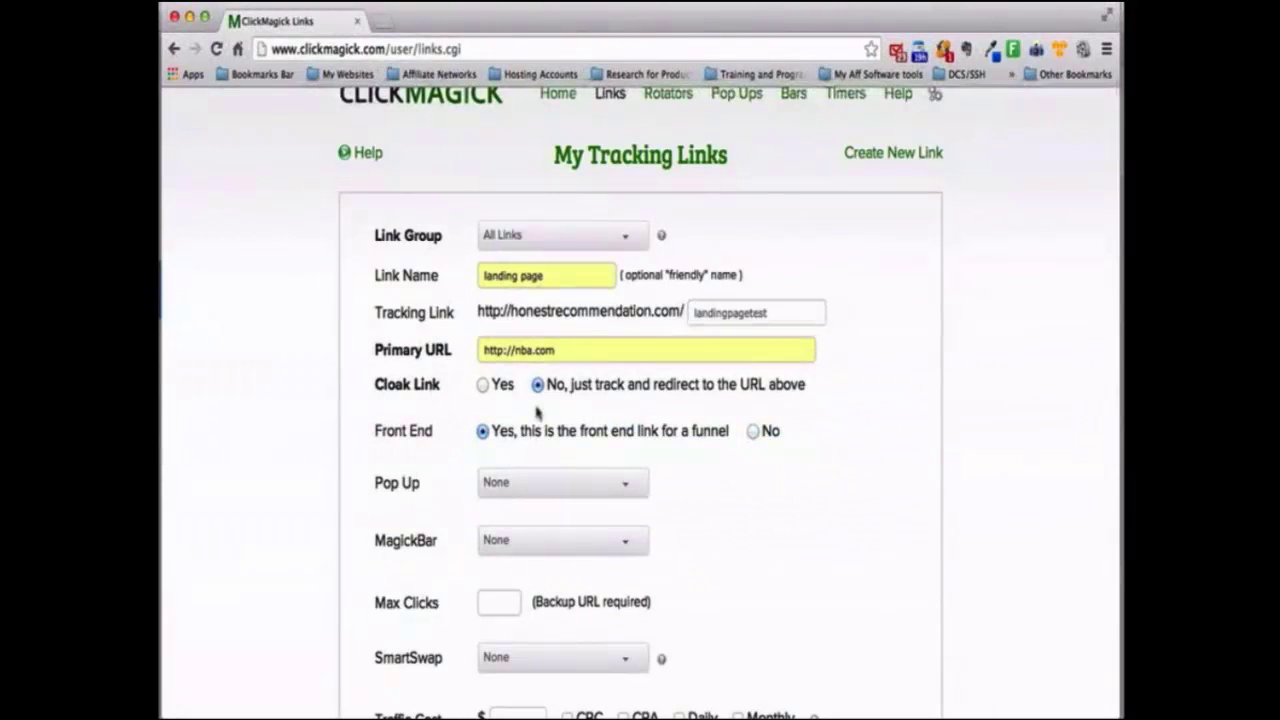
Step: Look through the new link's advanced settings, from the front end option down to the notes field
scroll(537, 412, up, 1)
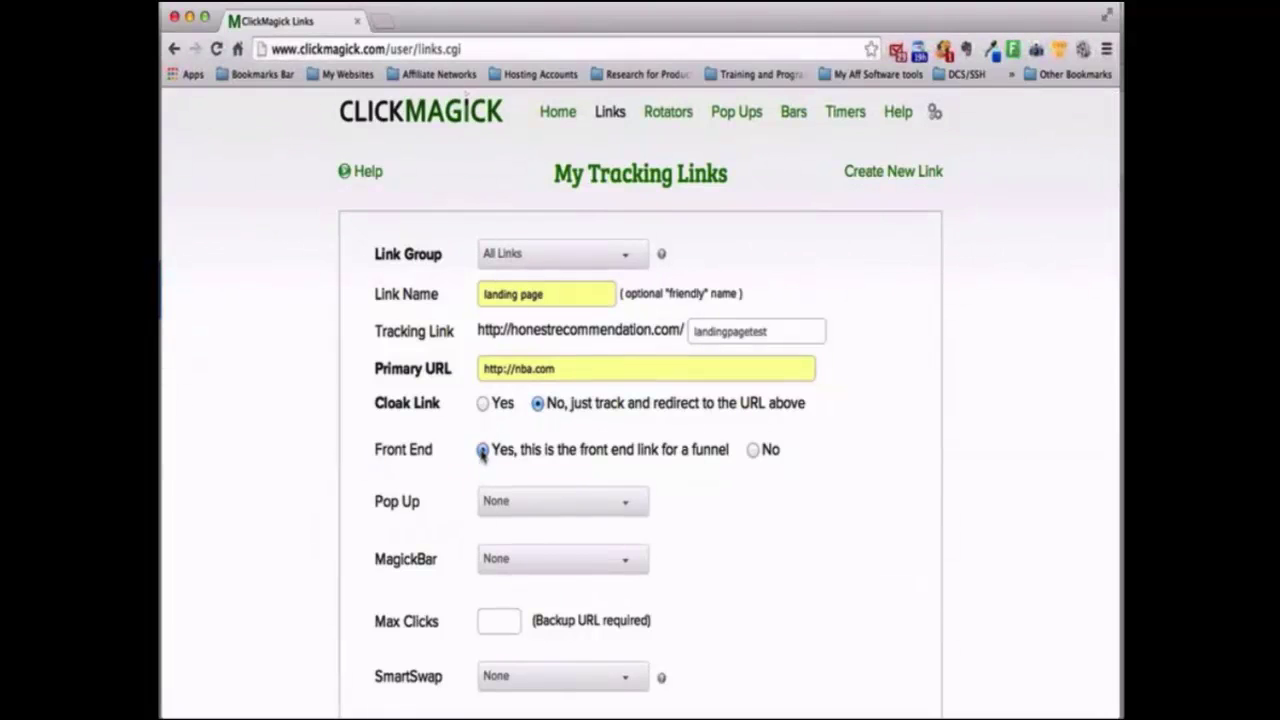
scroll(483, 453, down, 1)
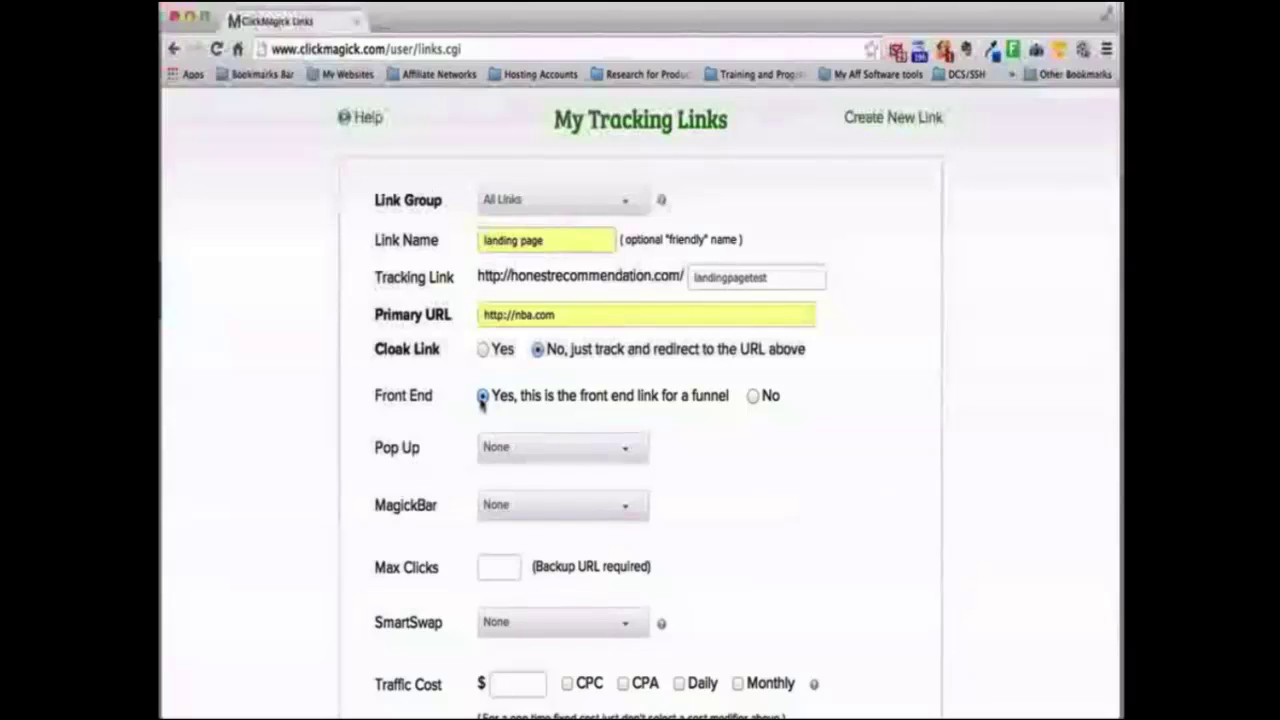
scroll(482, 400, down, 10)
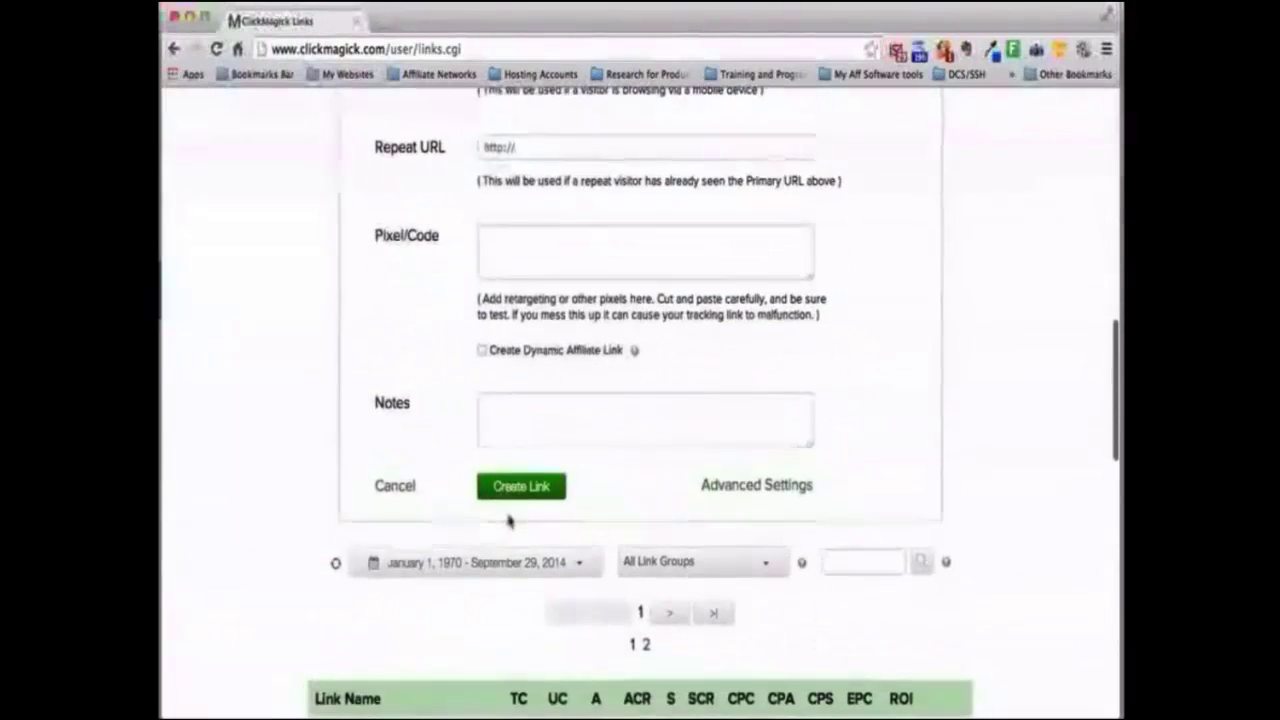
scroll(512, 507, up, 10)
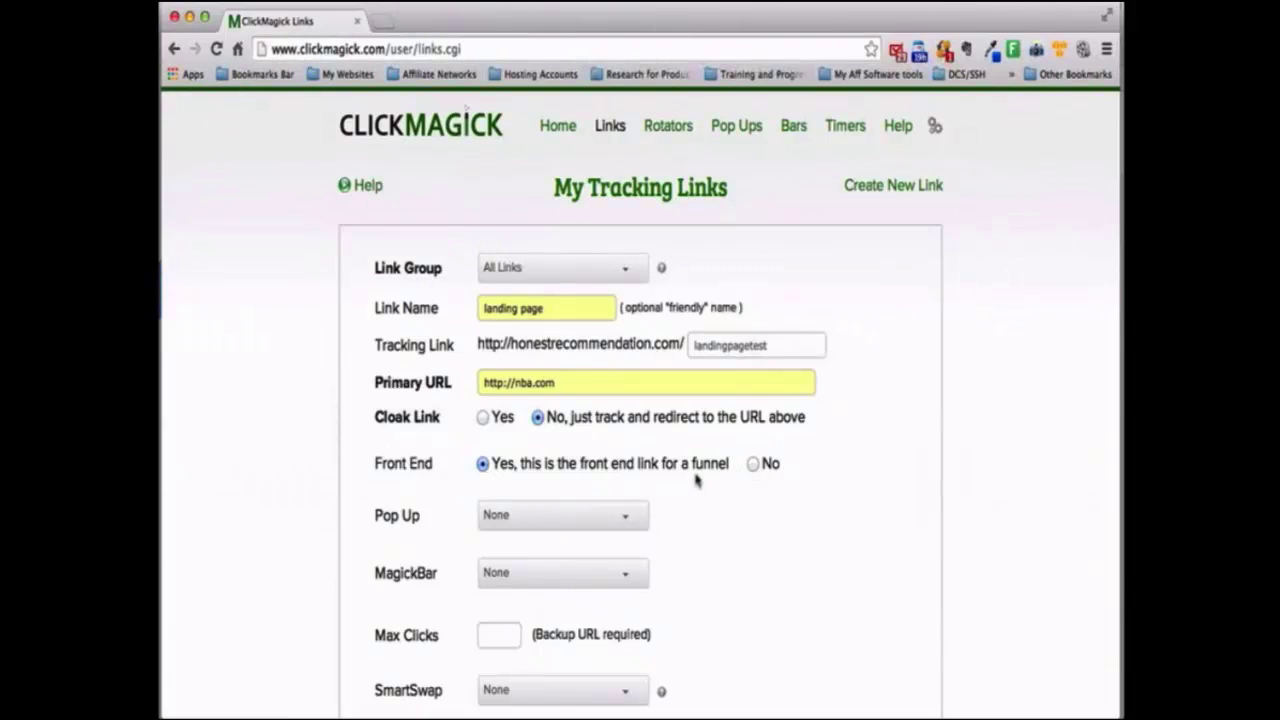
scroll(697, 481, down, 1)
scroll(697, 481, down, 2)
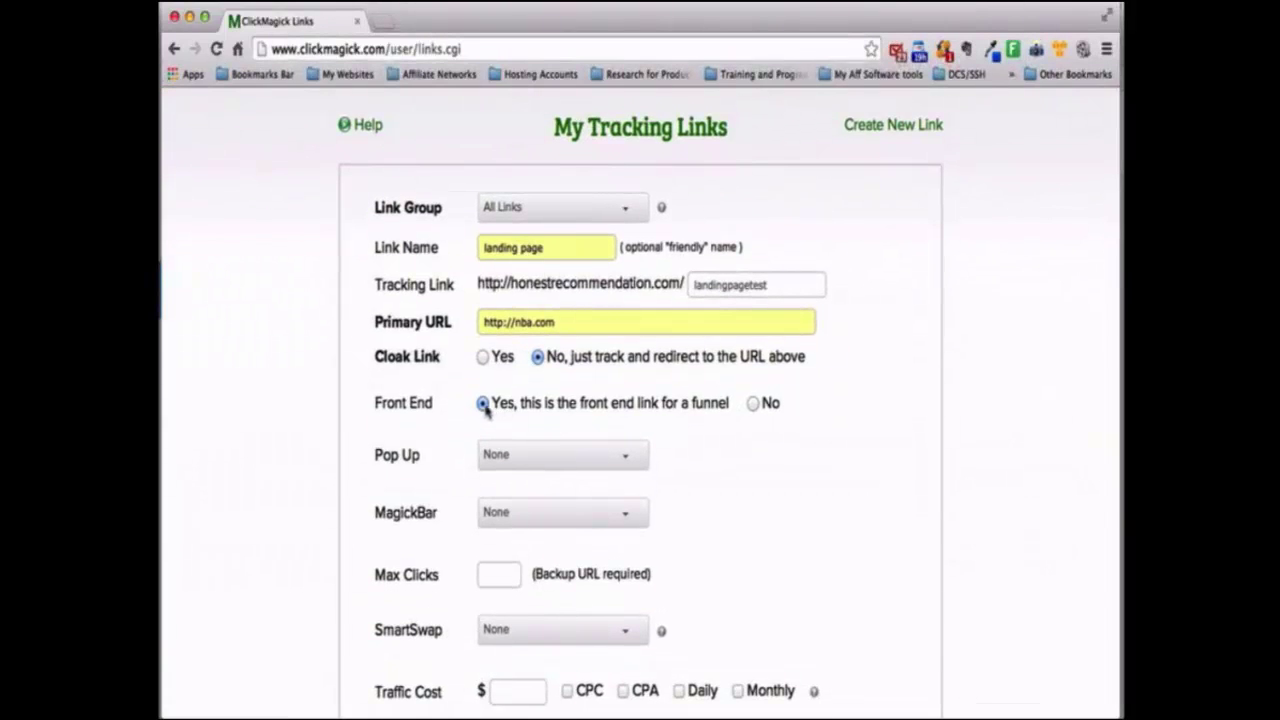
scroll(490, 410, up, 1)
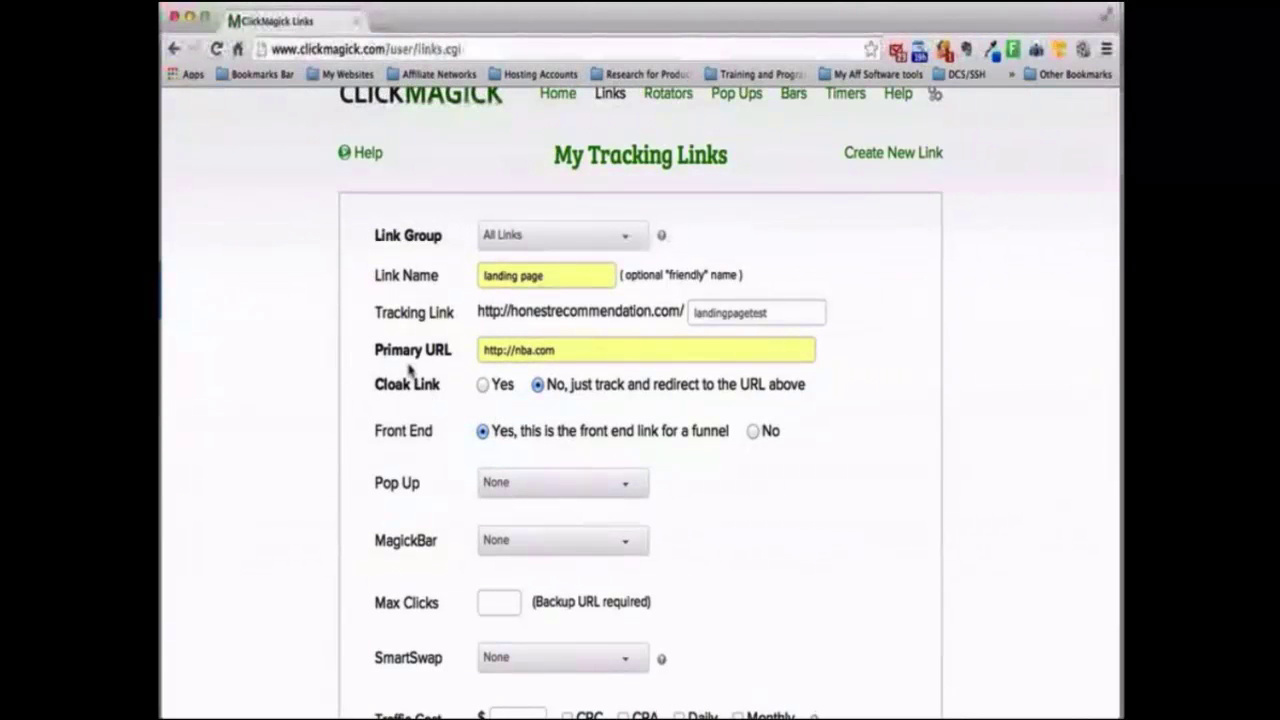
scroll(409, 370, up, 1)
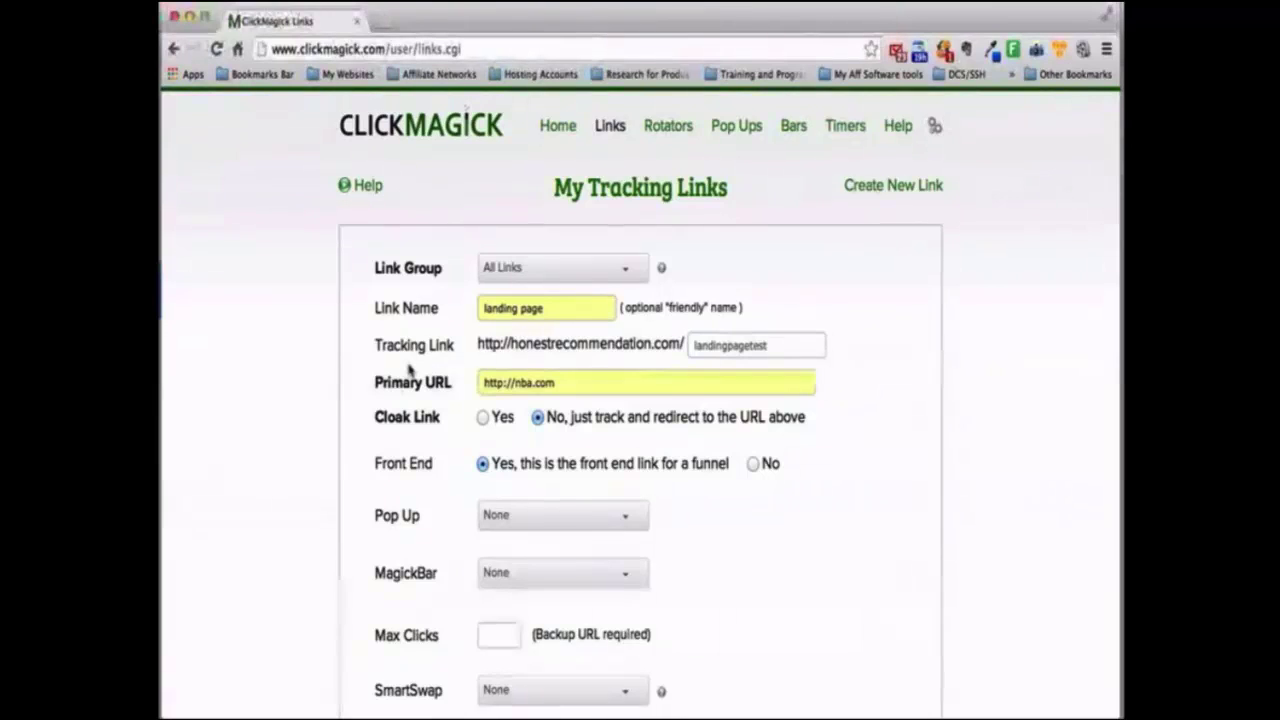
scroll(414, 371, down, 3)
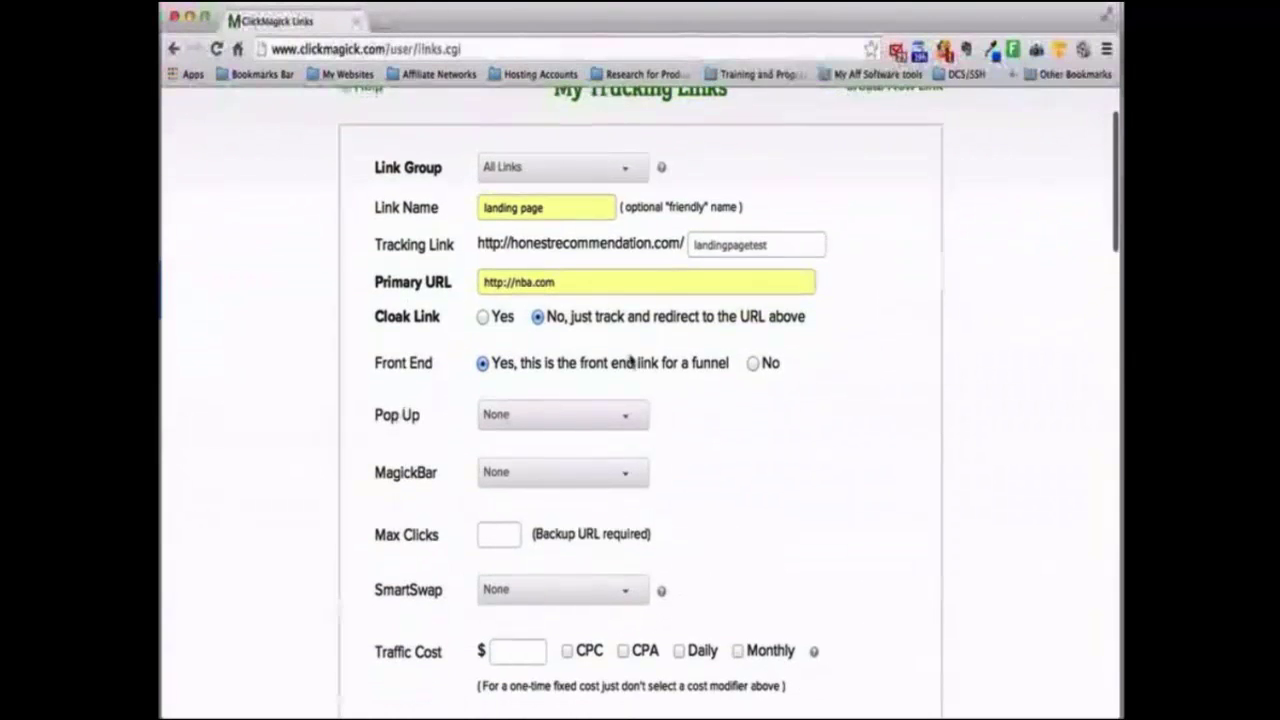
scroll(630, 360, down, 10)
scroll(630, 358, down, 15)
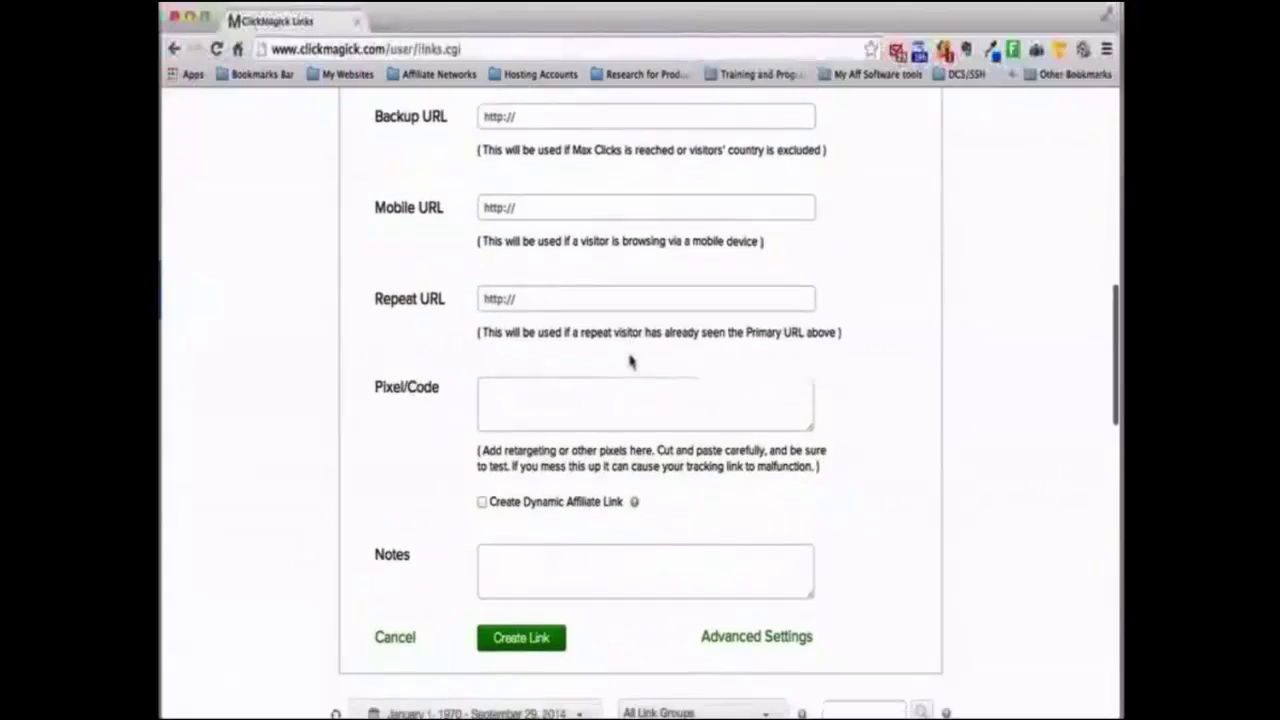
scroll(630, 360, up, 17)
scroll(630, 360, up, 12)
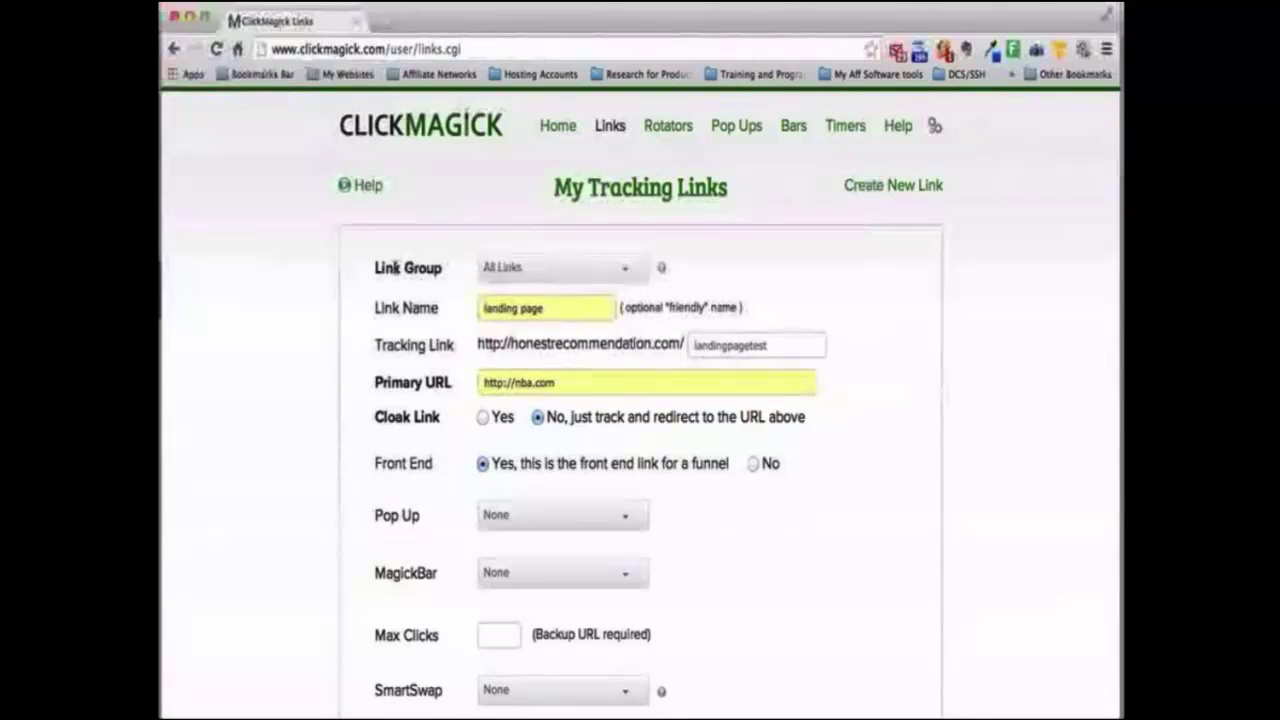
Step: Check which link groups are available for the new tracking link
click(507, 272)
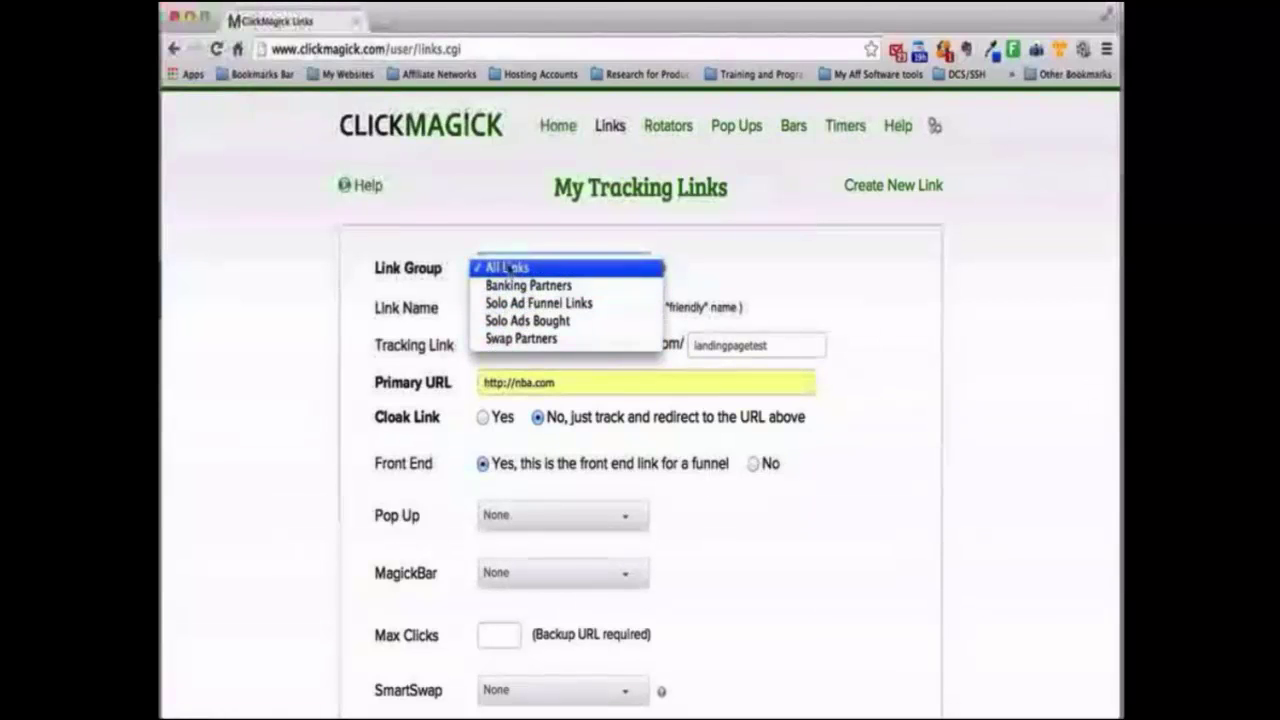
click(320, 277)
click(519, 278)
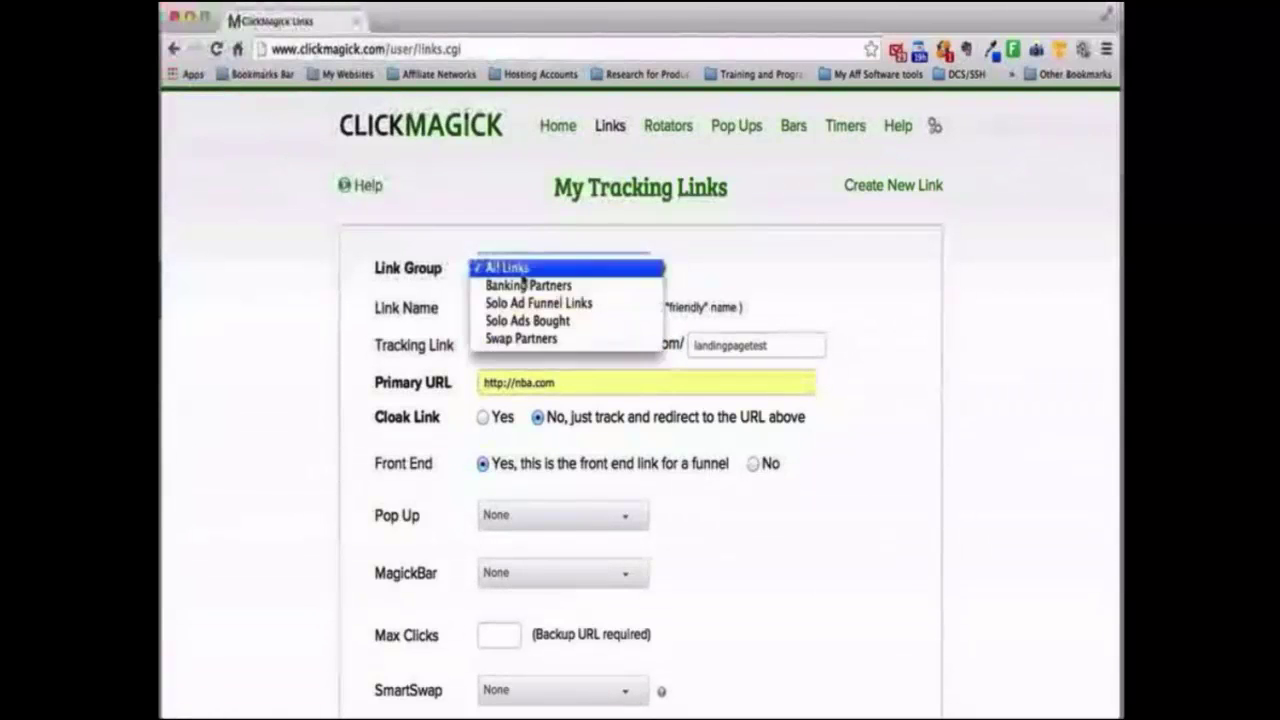
click(462, 260)
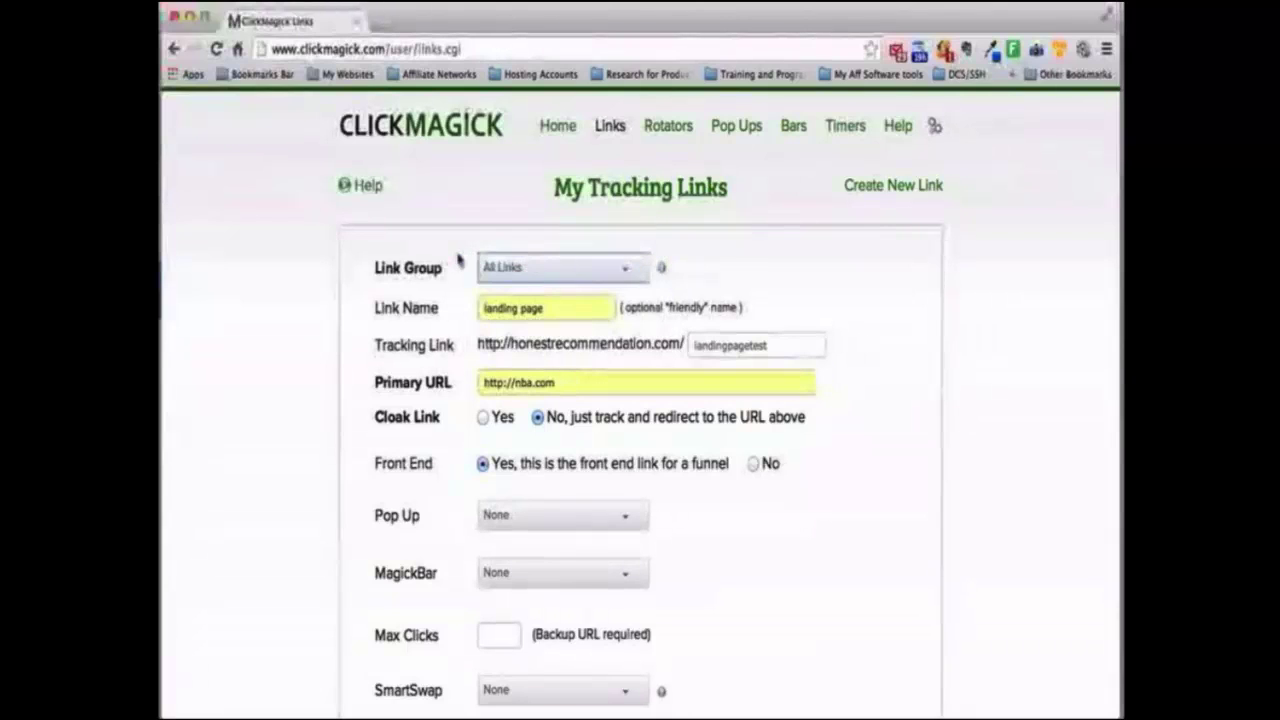
click(528, 266)
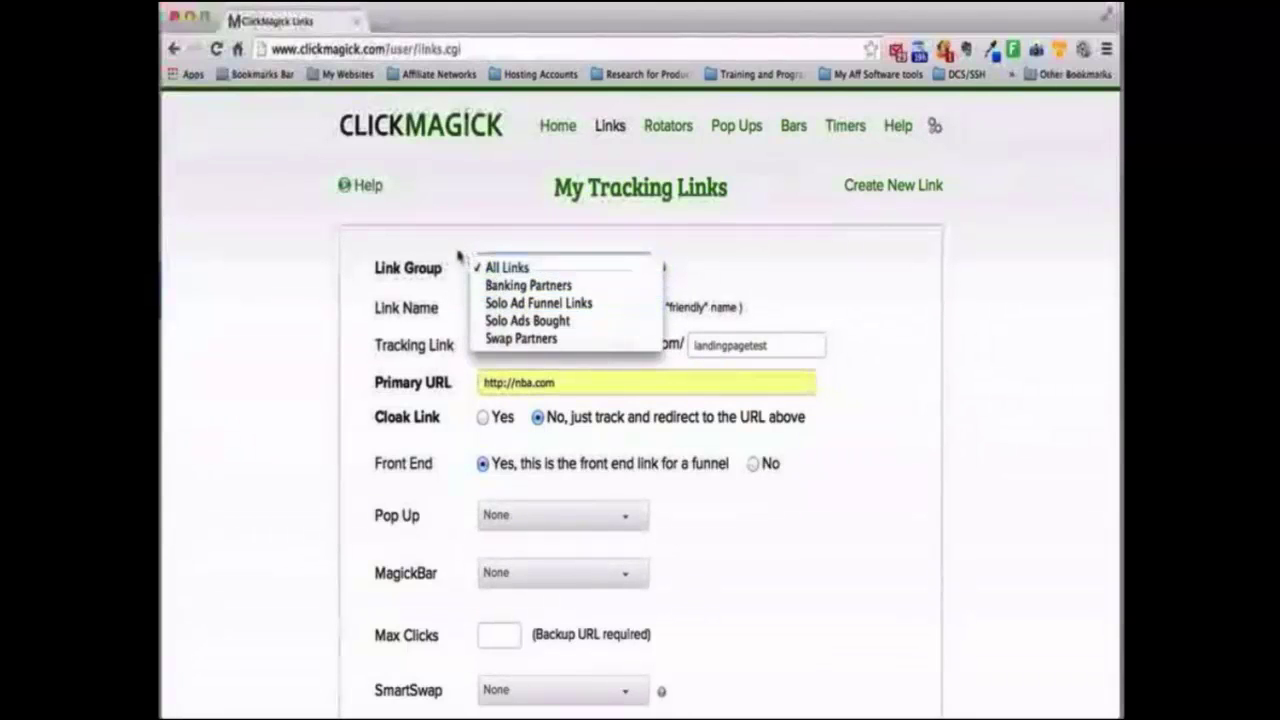
click(614, 264)
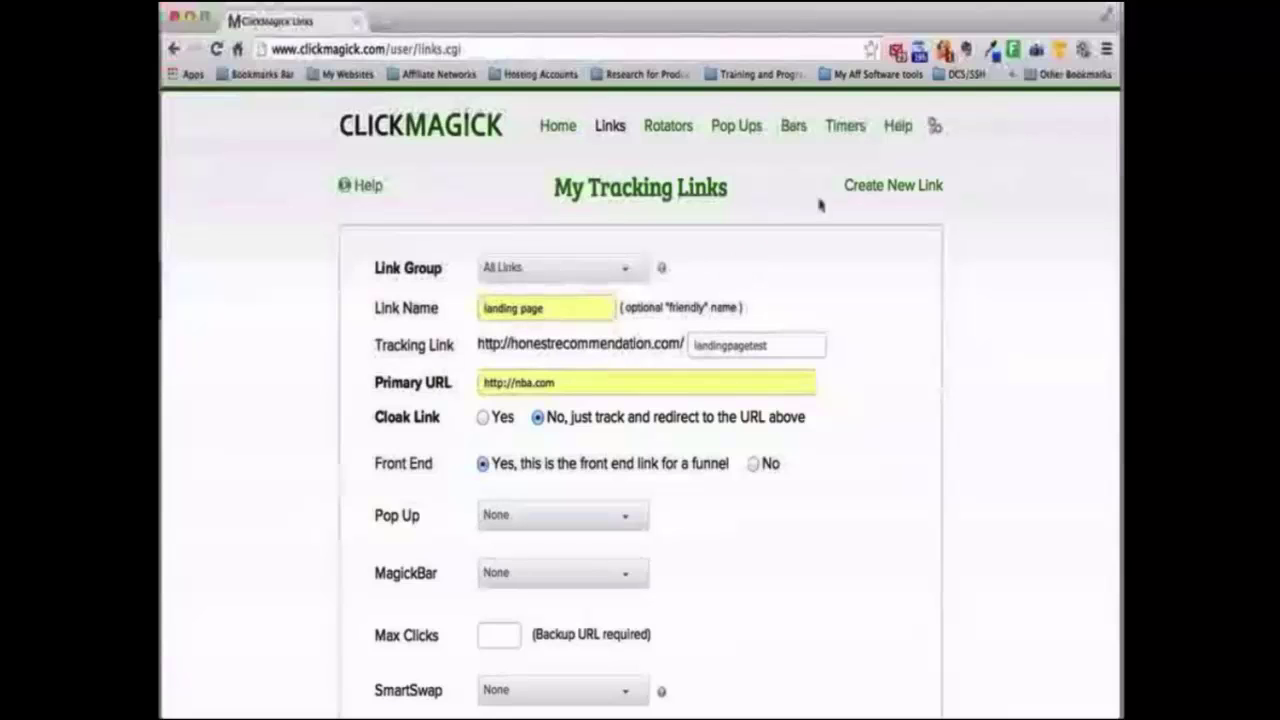
Step: Create a link group named "Best Product Funnel" on the Link & Rotator Groups page
click(935, 127)
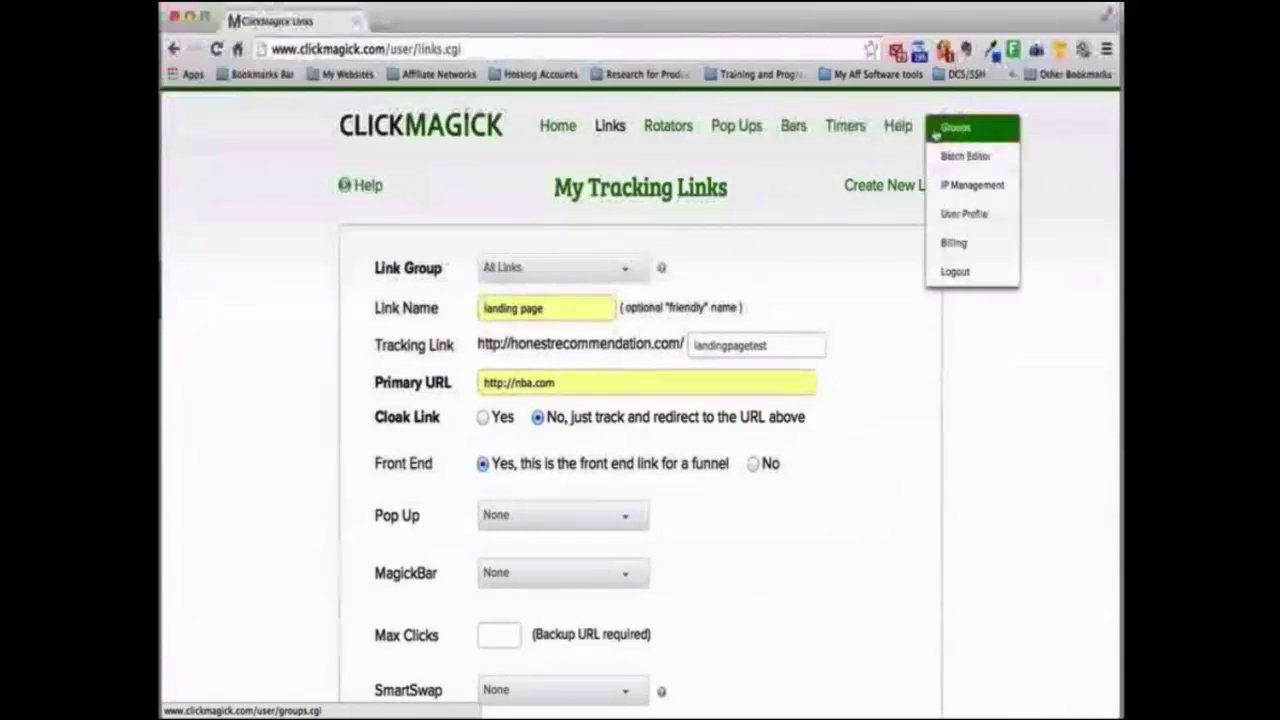
click(956, 132)
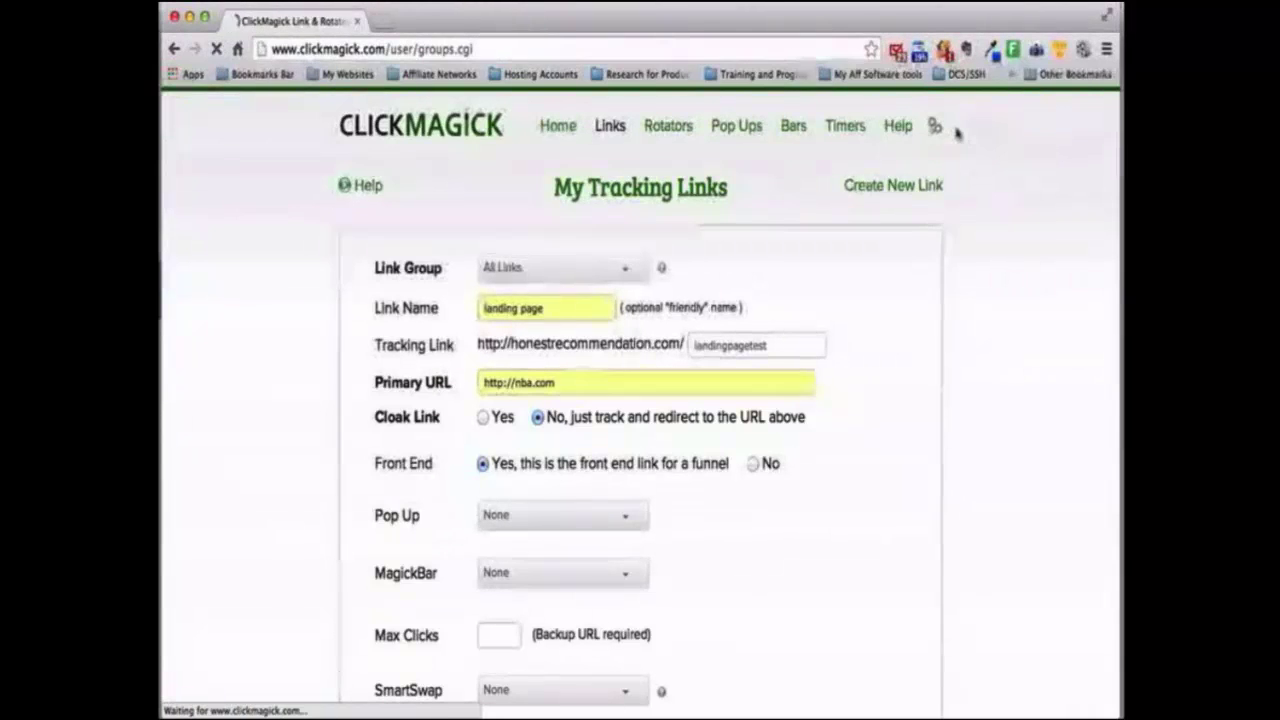
click(472, 429)
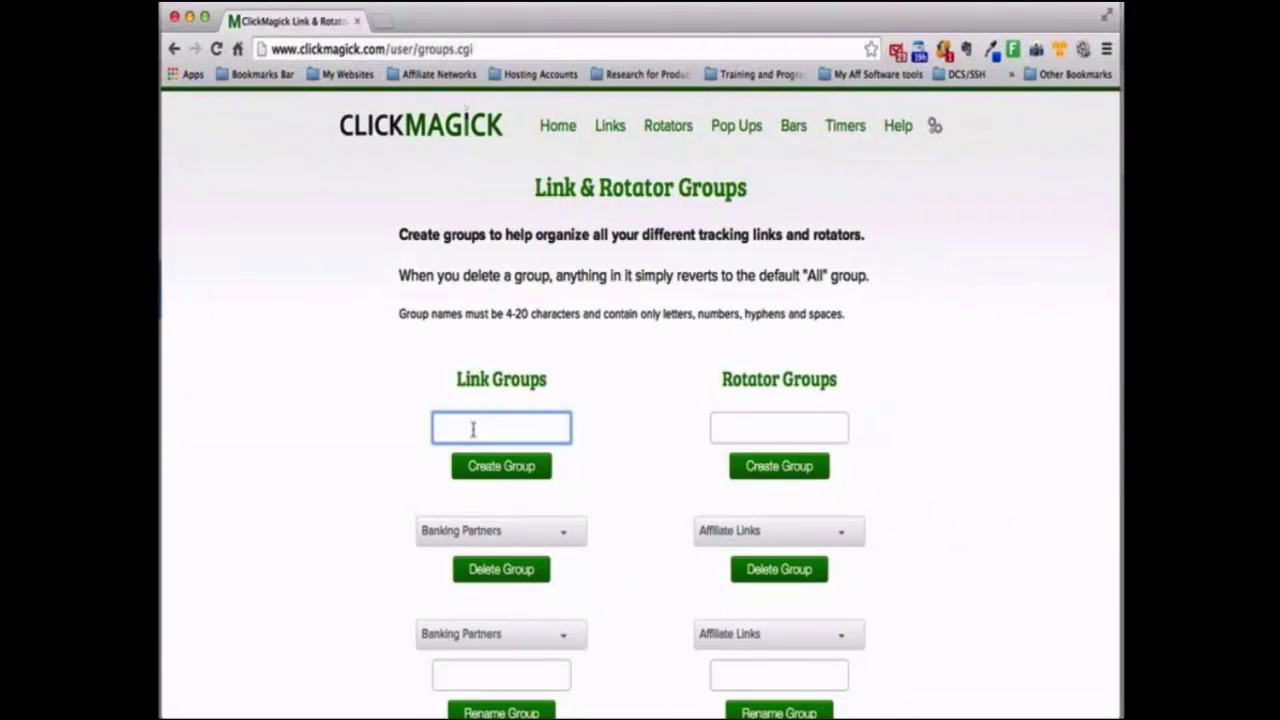
text(Best Product Funnel)
click(469, 467)
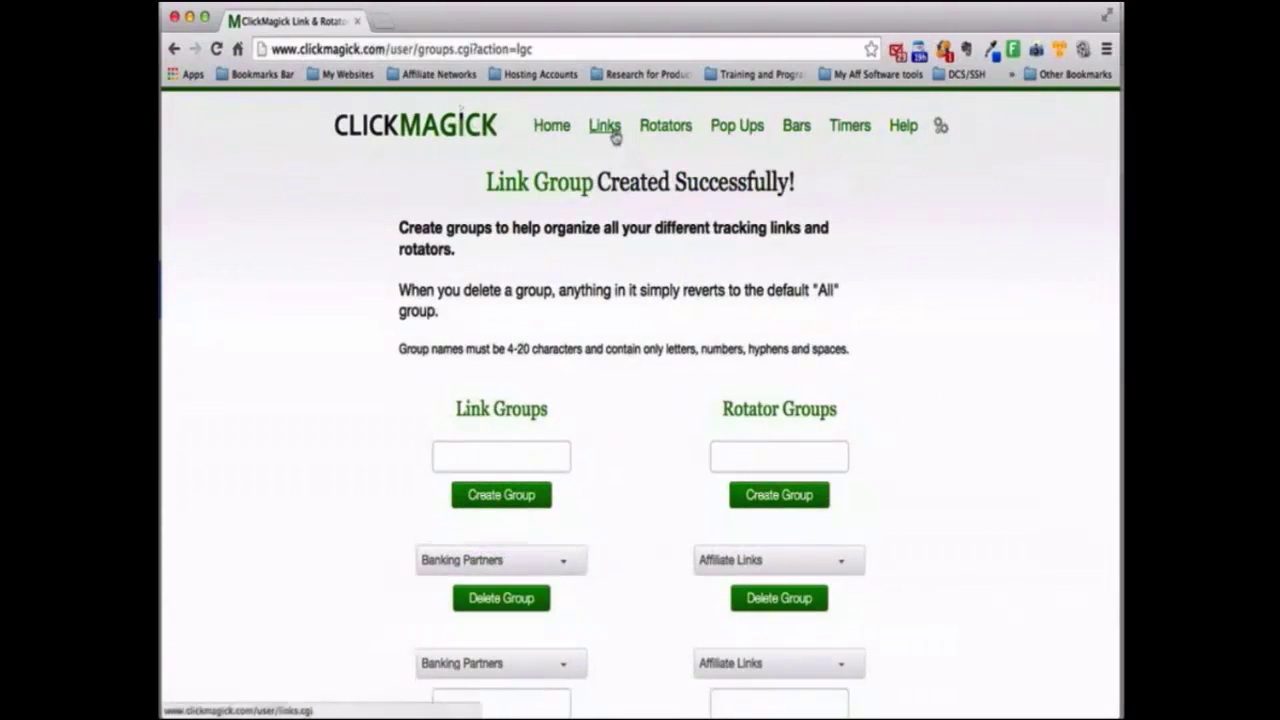
Step: Start a new tracking link and assign it to the "Best Product Funnel" link group
click(610, 132)
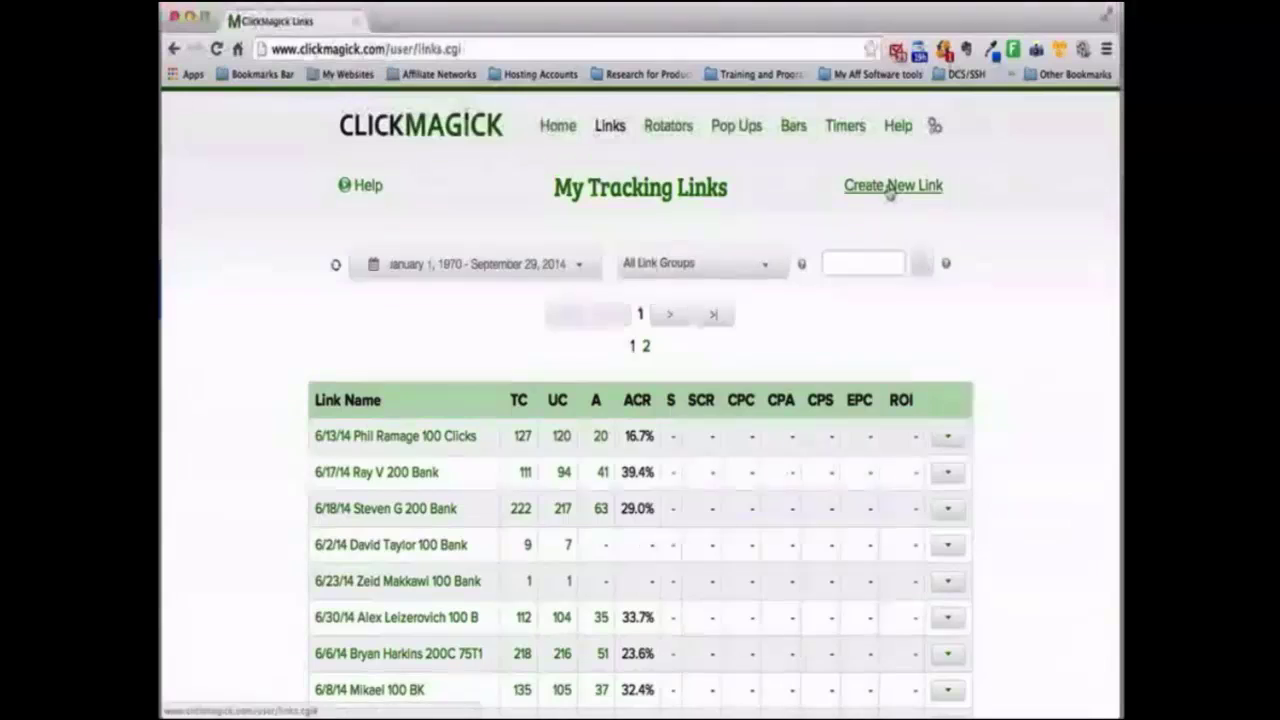
click(889, 193)
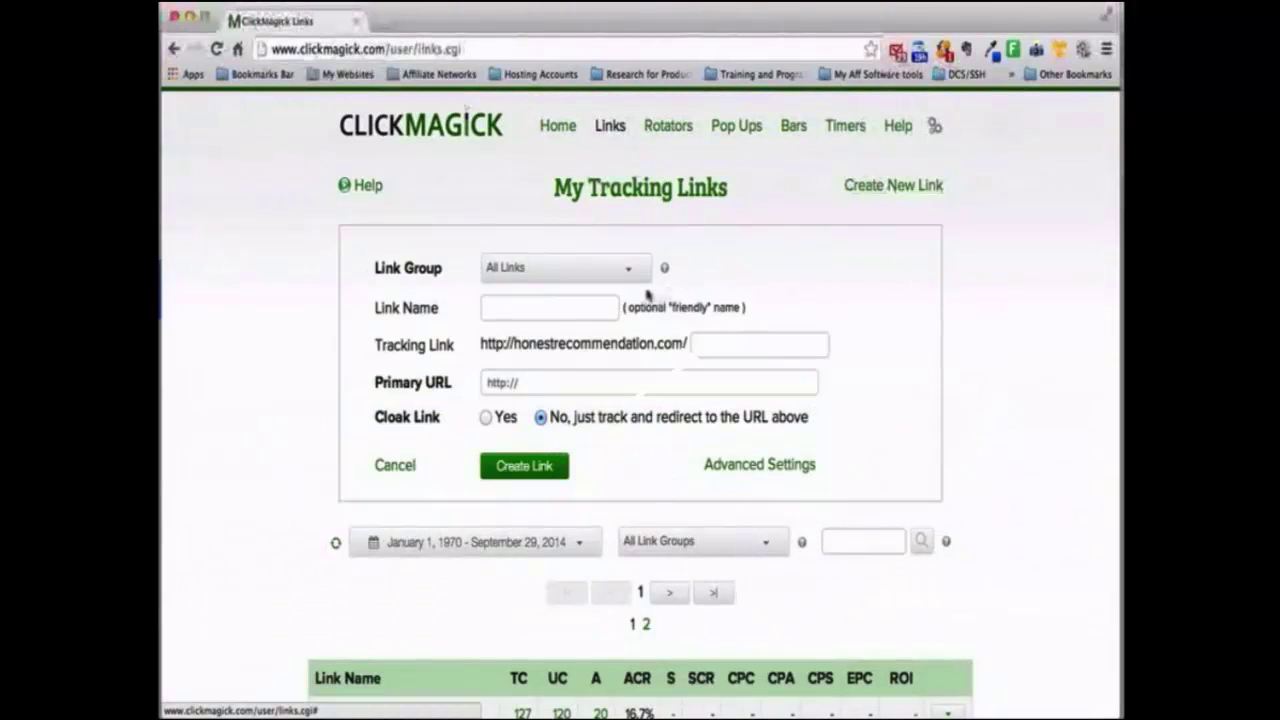
click(607, 270)
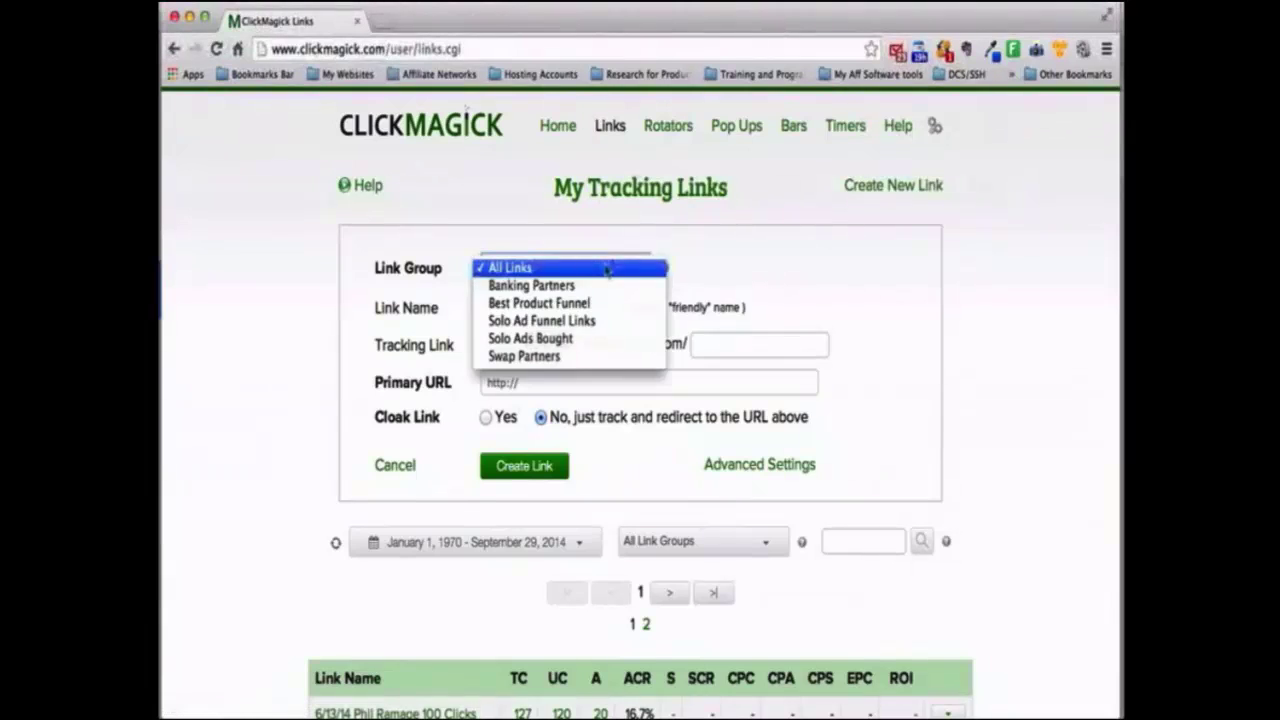
click(560, 305)
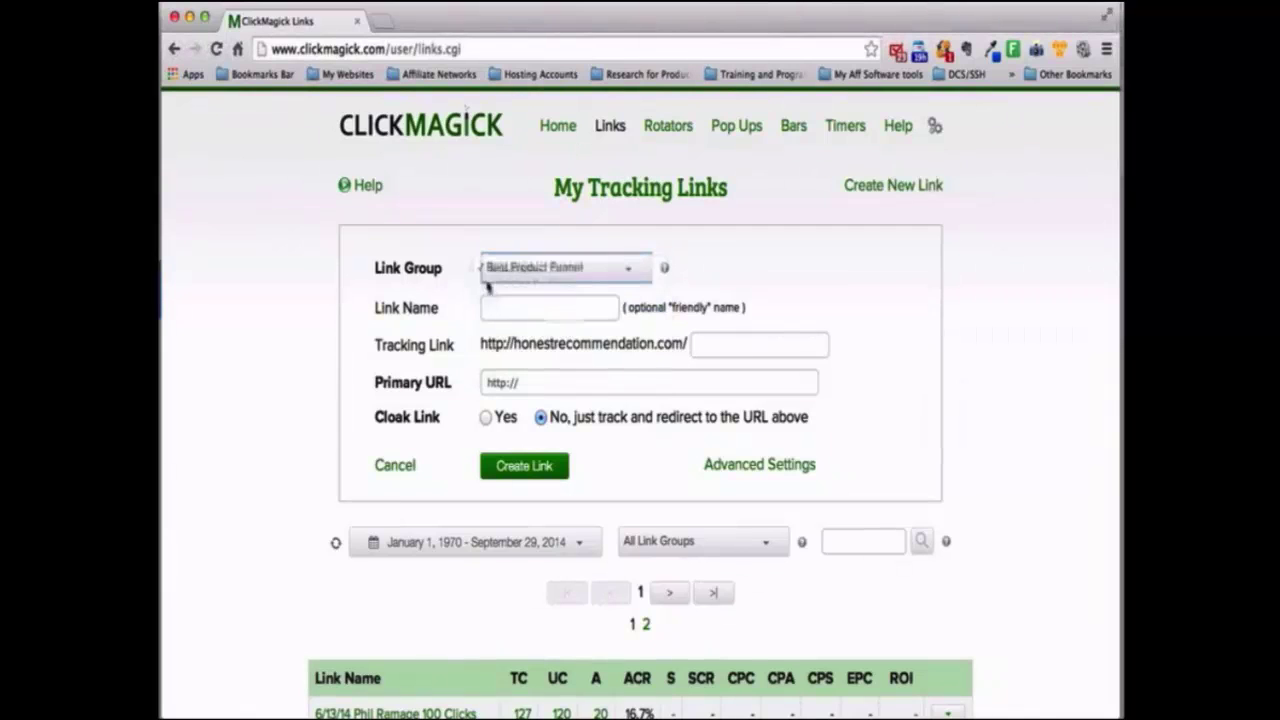
click(448, 326)
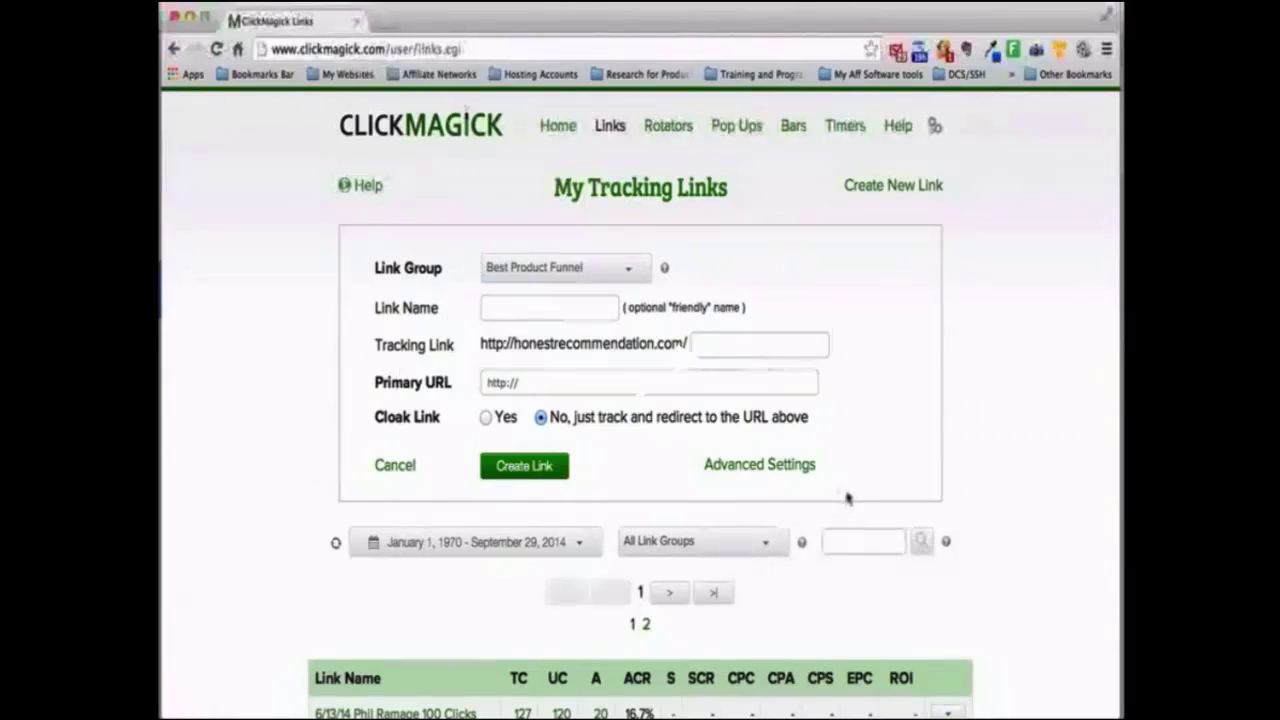
Step: Set the new tracking link's group back to All Links
click(555, 272)
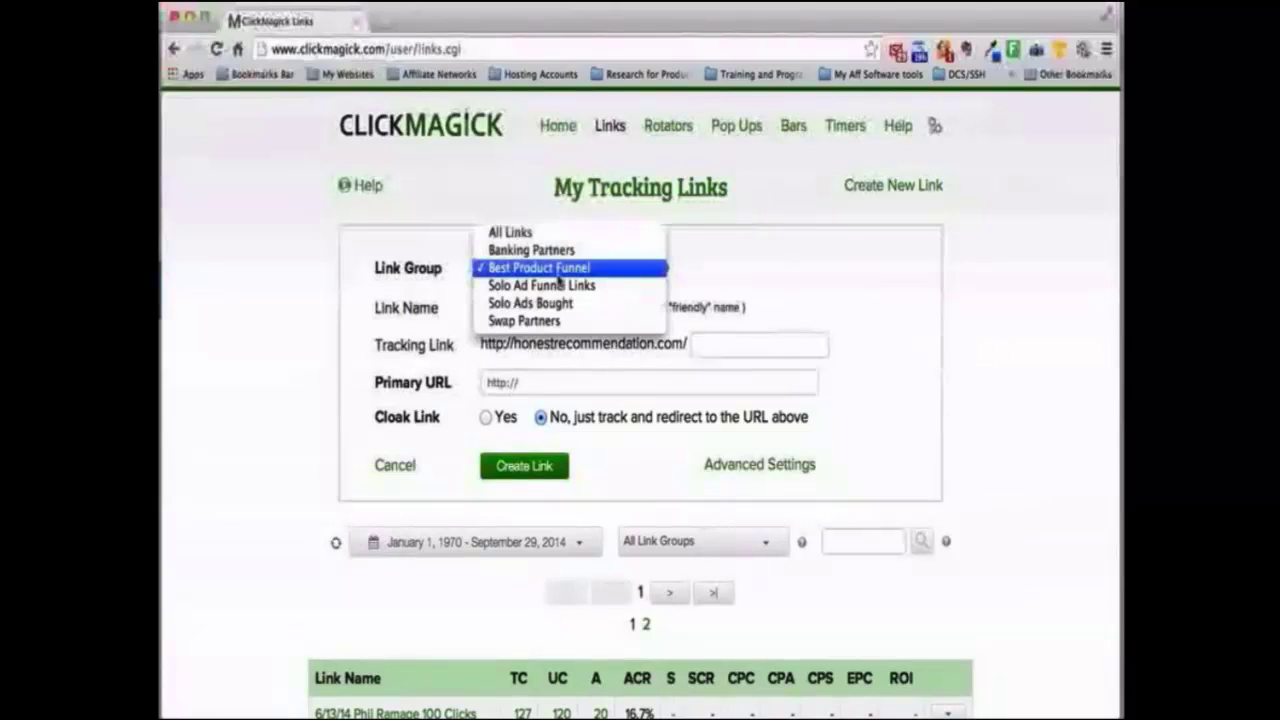
click(558, 236)
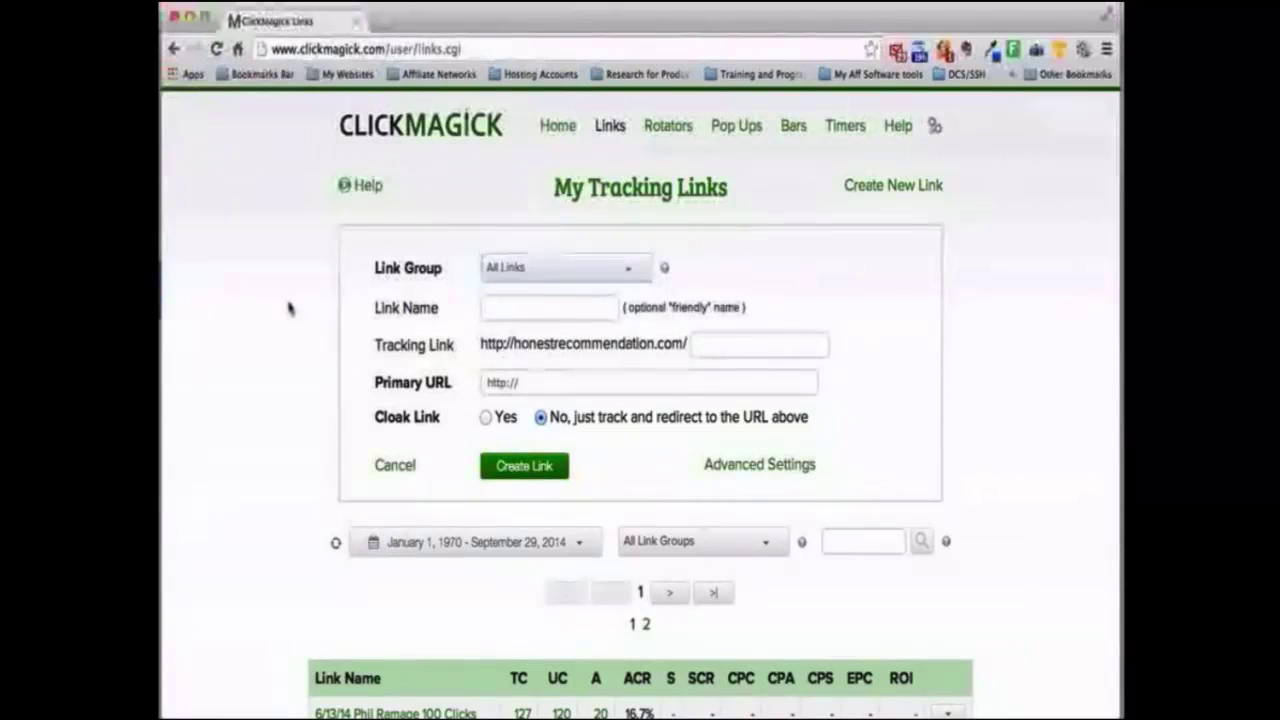